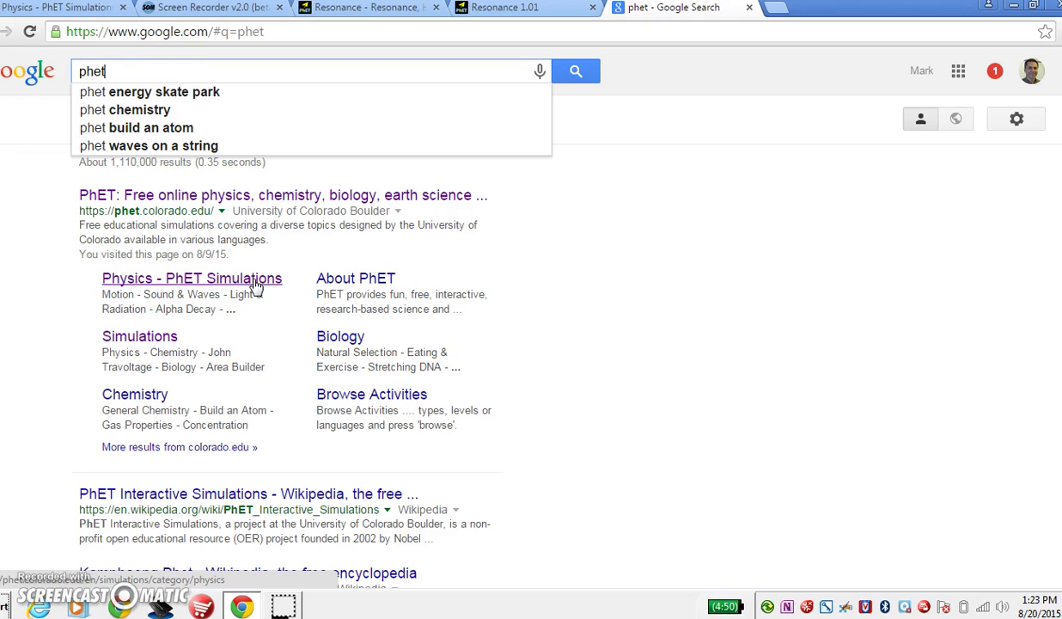
Go to the PhET Physics simulations page and scroll down through its simulation grid
click(256, 287)
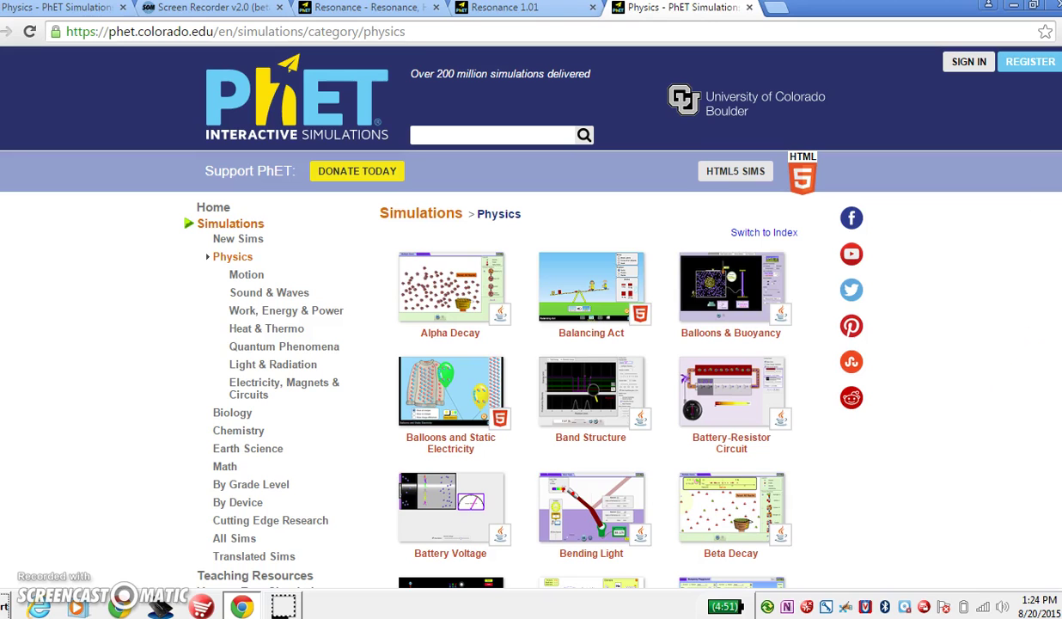
scroll(531, 318, down, 2)
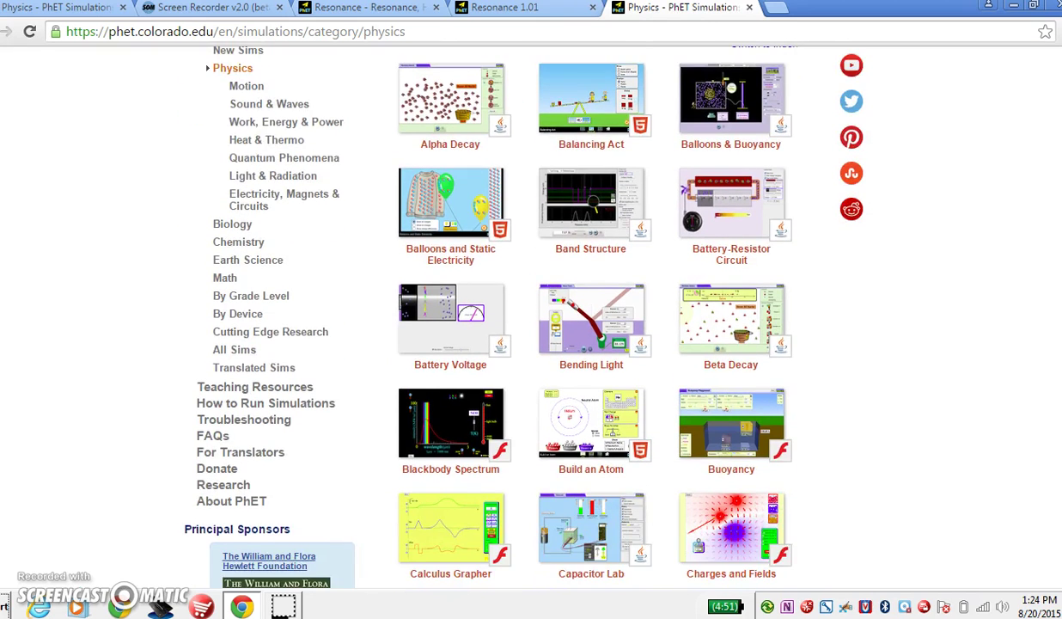
scroll(531, 318, down, 3)
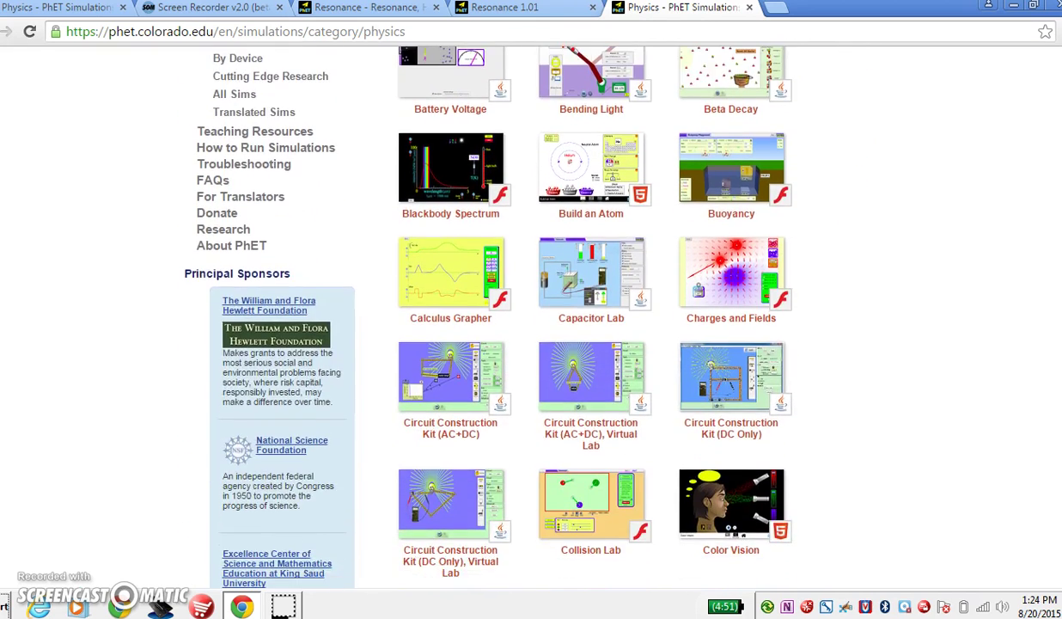
scroll(531, 318, down, 1)
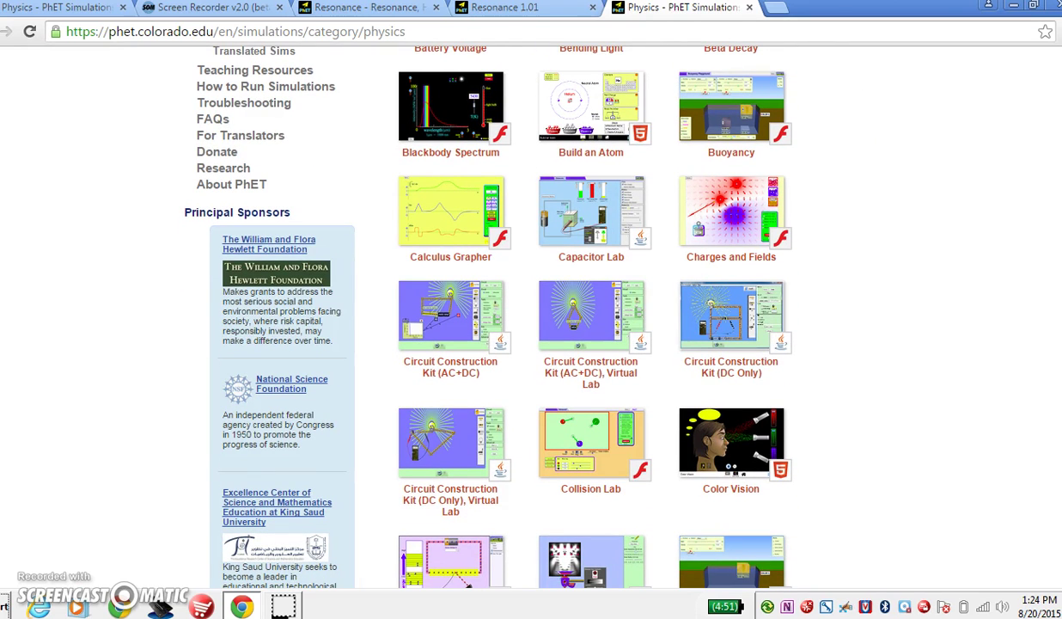
scroll(531, 317, down, 4)
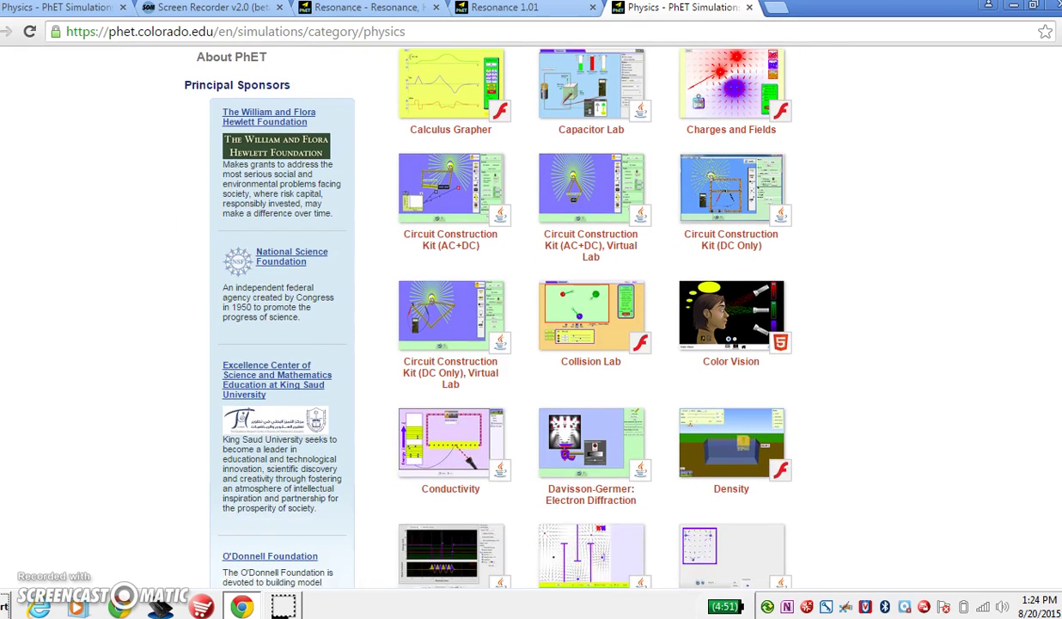
scroll(531, 318, down, 1)
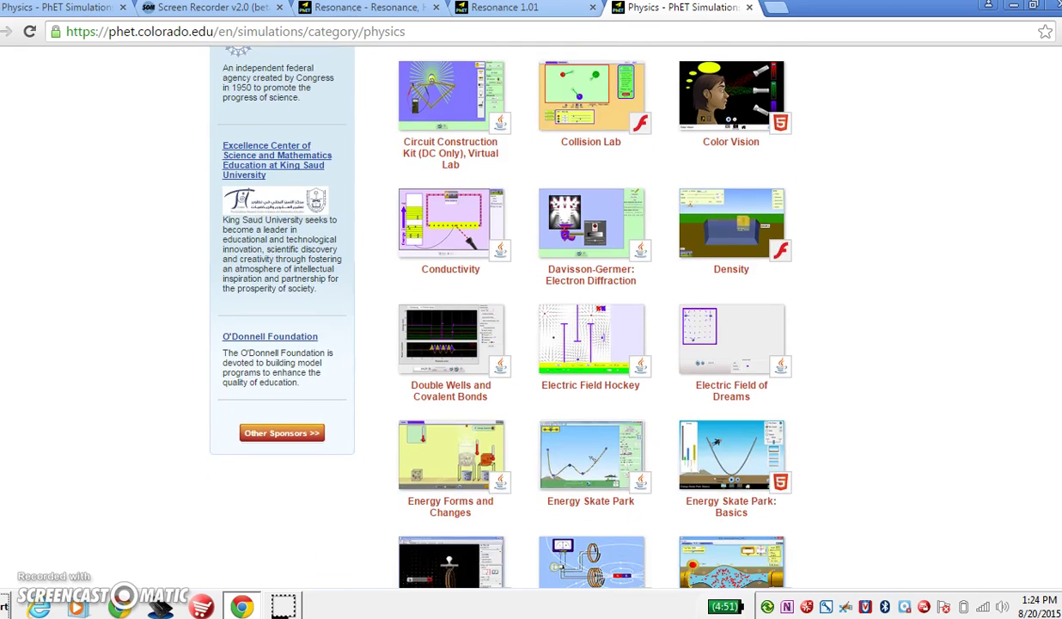
scroll(531, 318, down, 5)
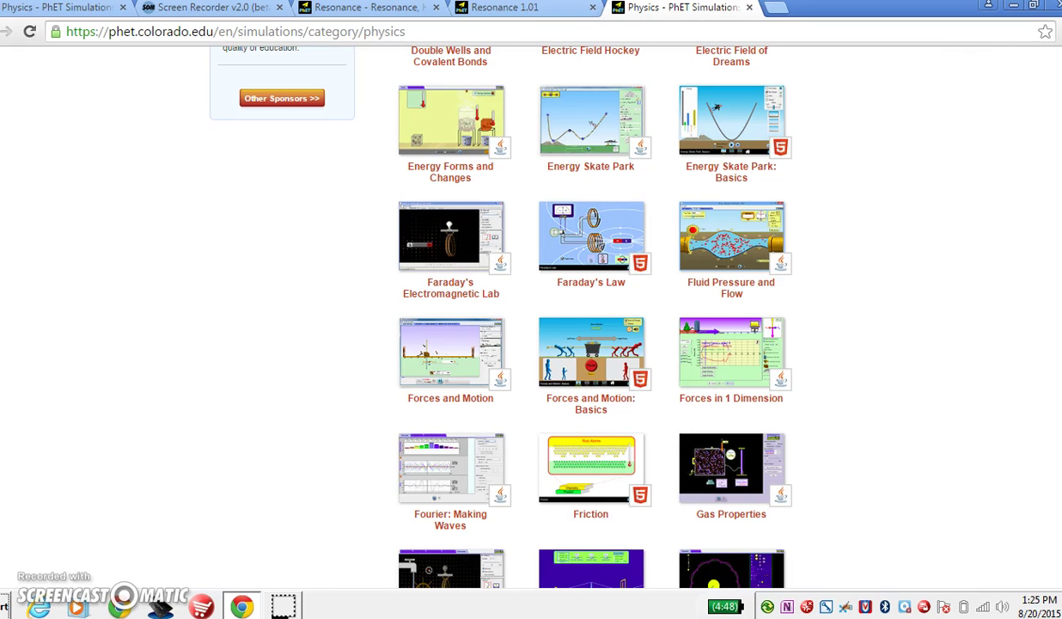
Scroll further down the Physics catalogue until the Resonance thumbnail is visible
scroll(531, 318, down, 6)
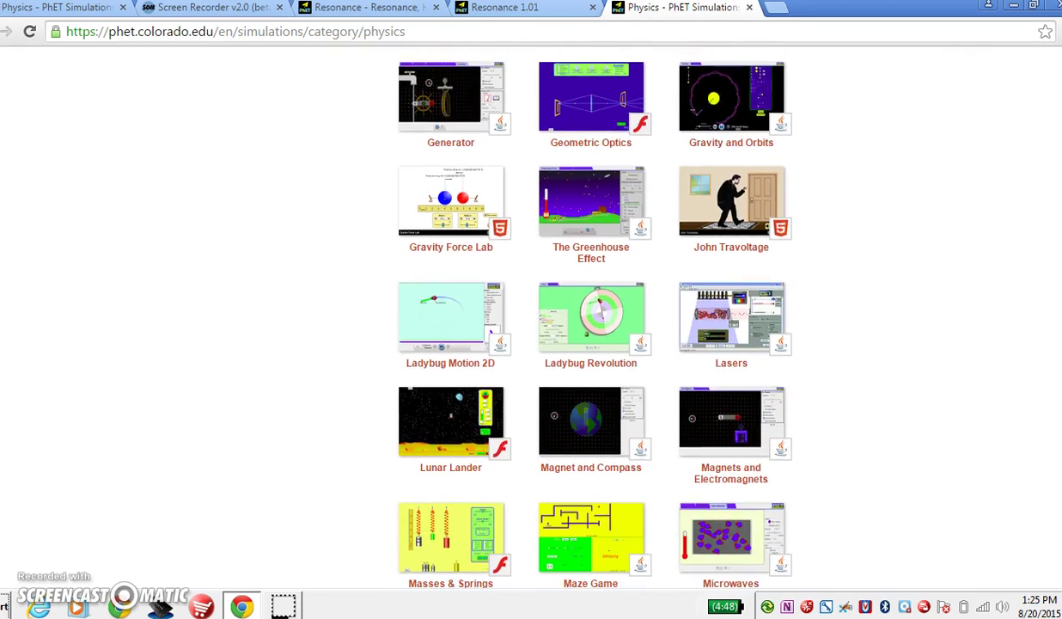
scroll(531, 318, down, 2)
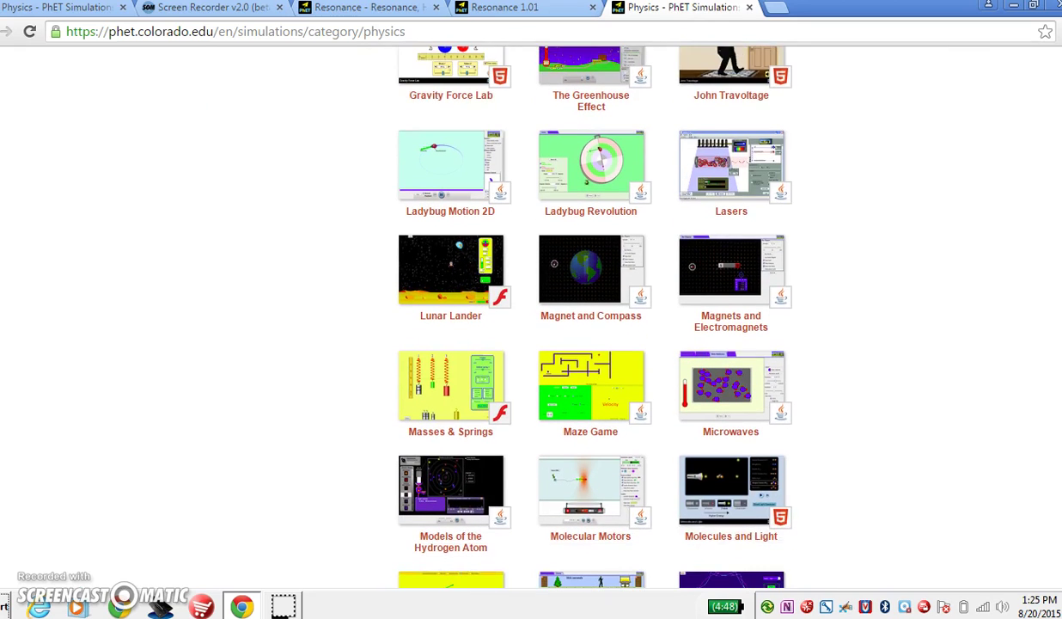
scroll(531, 318, down, 2)
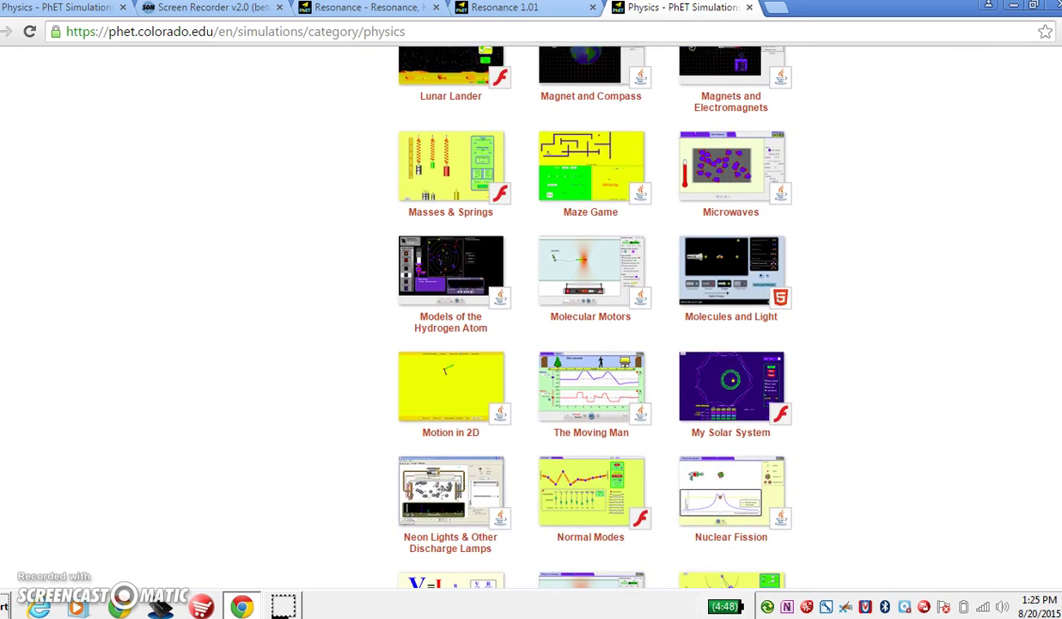
scroll(531, 318, down, 3)
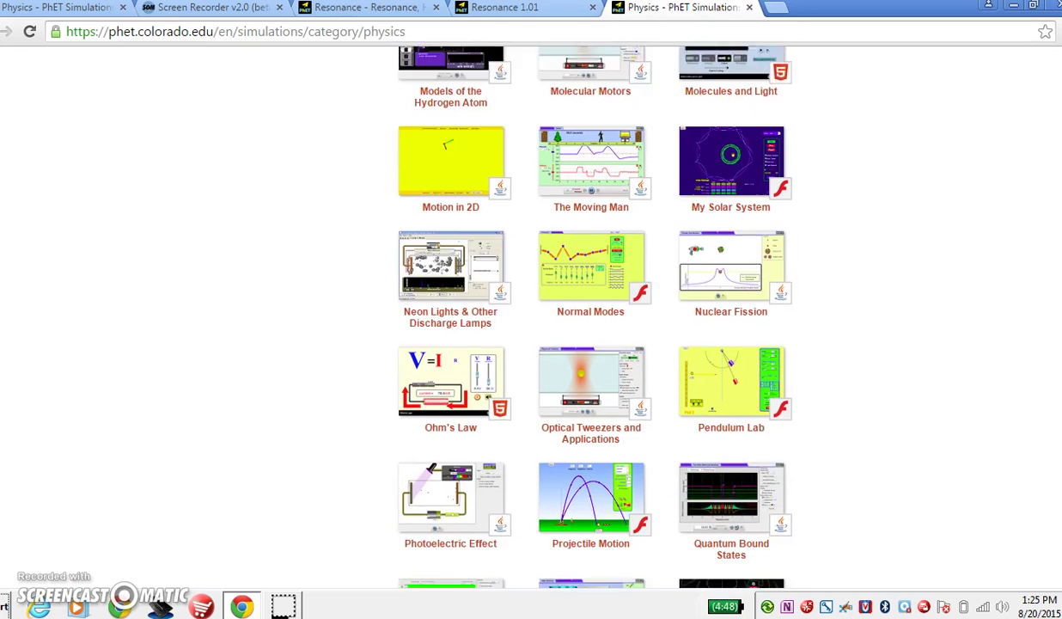
scroll(580, 543, down, 3)
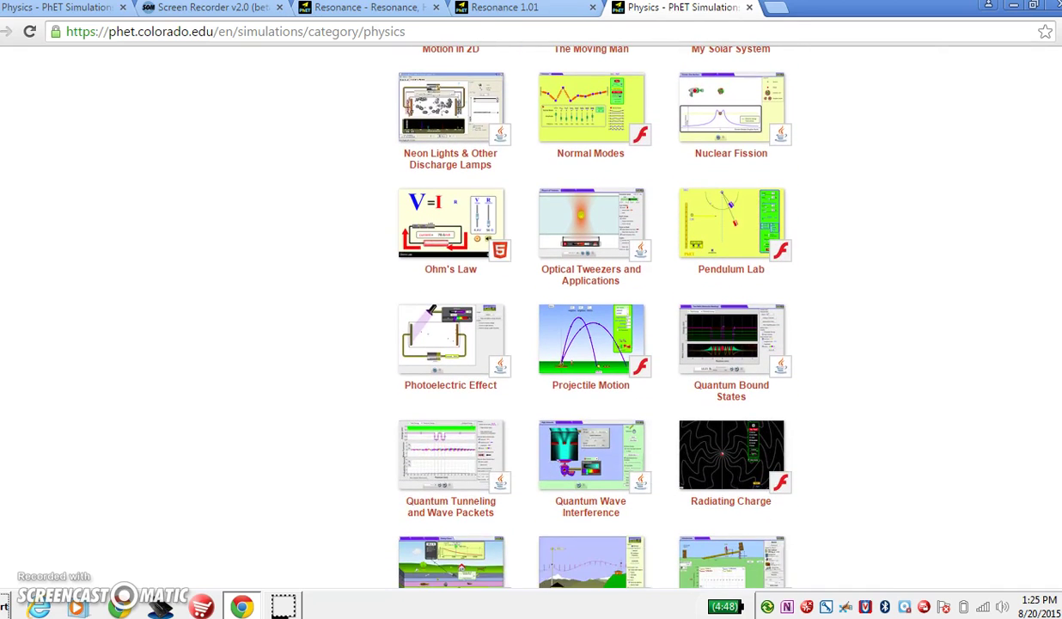
scroll(574, 318, down, 3)
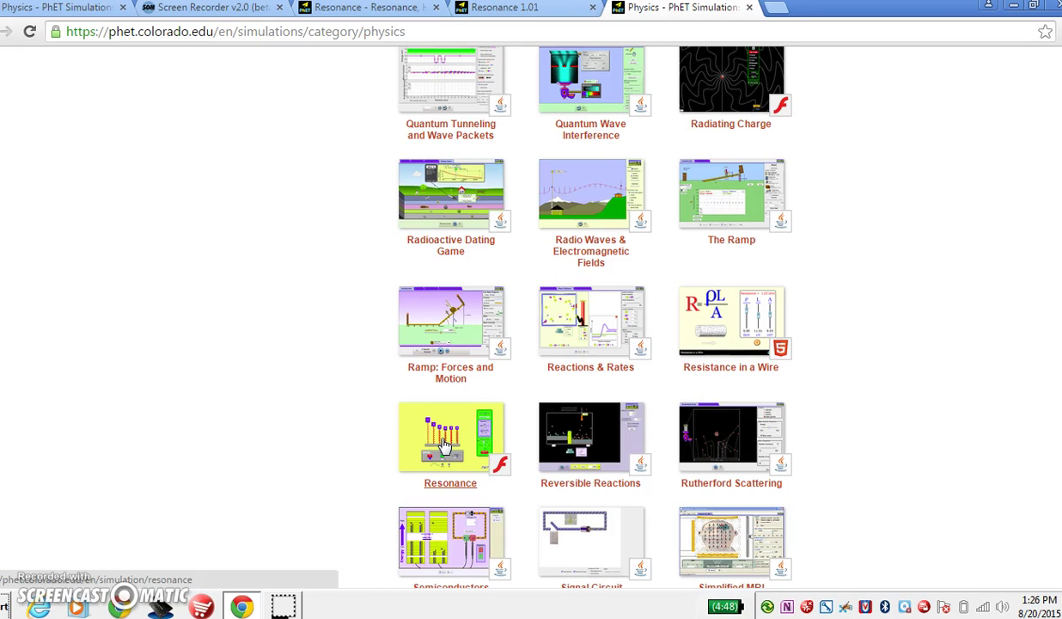
click(372, 449)
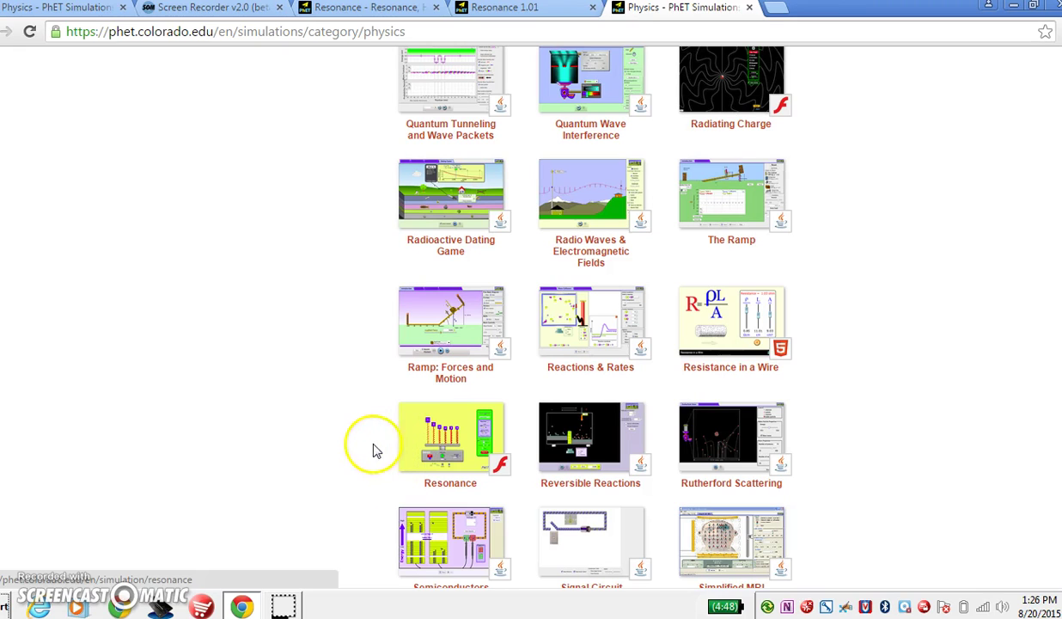
click(388, 452)
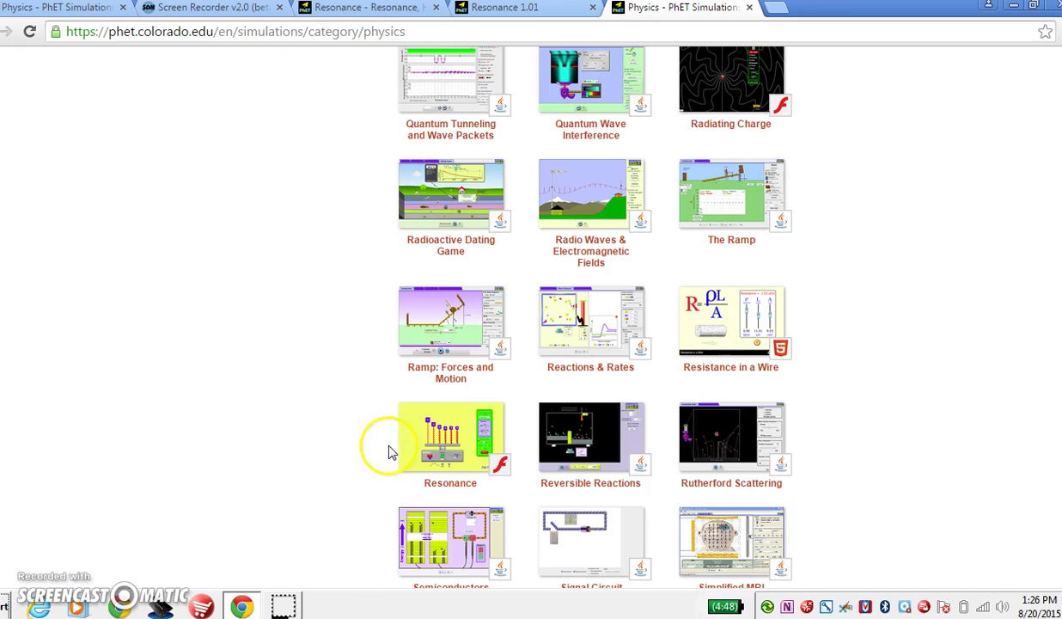
Open the Resonance simulation's page from its thumbnail in the Physics catalogue
click(468, 442)
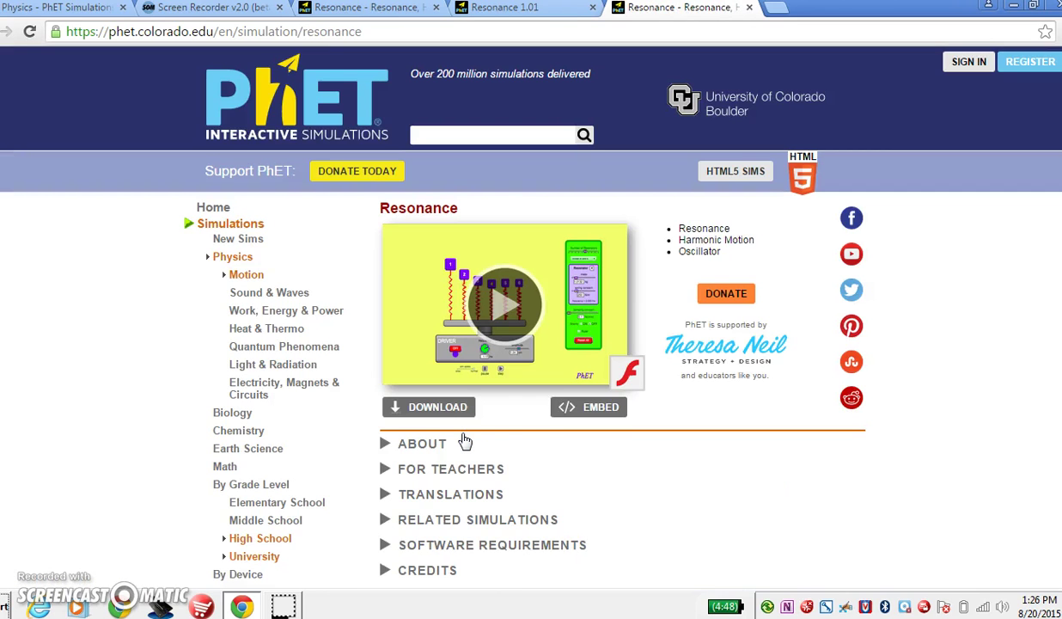
click(469, 436)
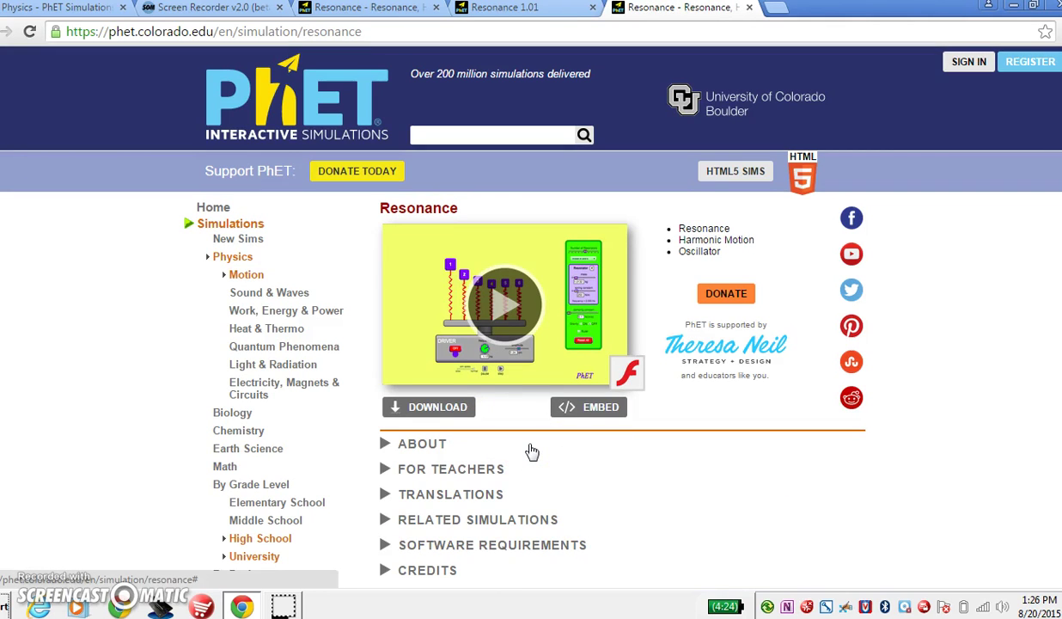
click(514, 430)
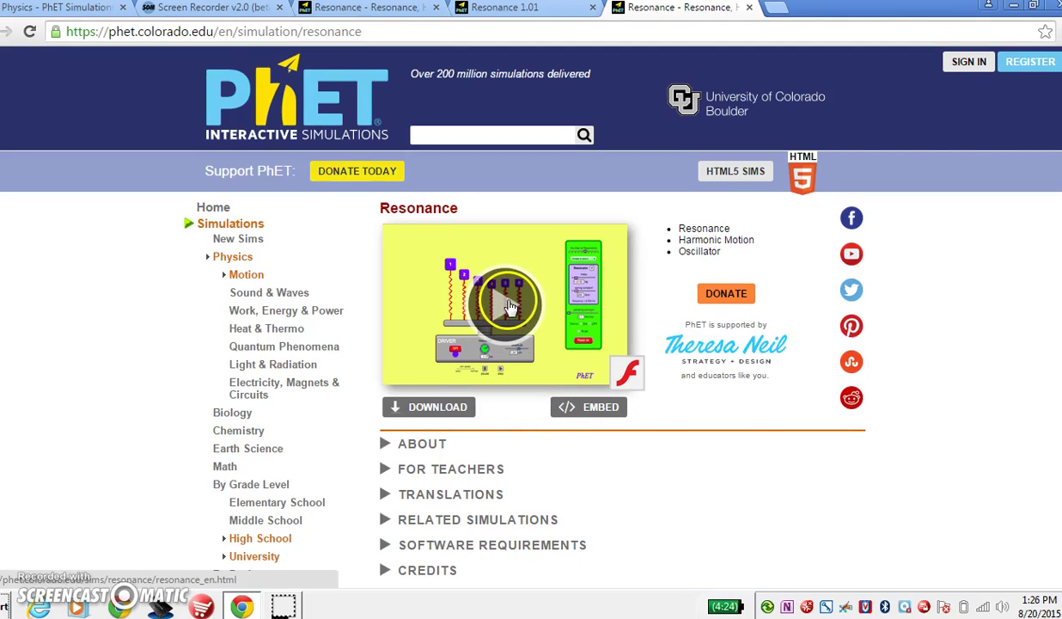
Launch Resonance 1.01 in a new tab with one 2.5330 kg resonator on a 100 N/m spring
click(509, 307)
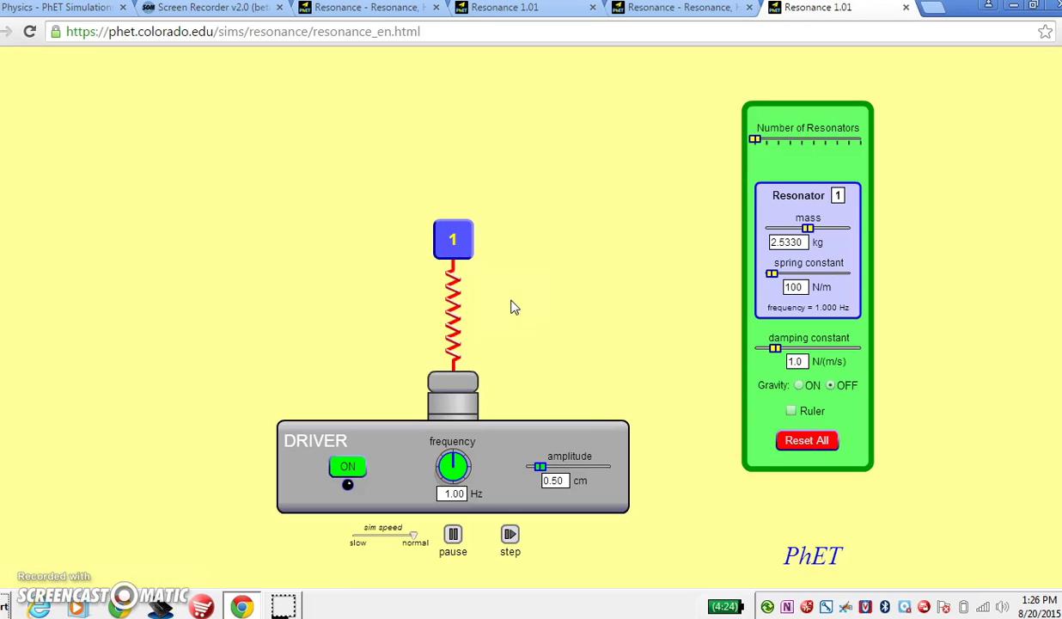
click(560, 317)
click(558, 323)
click(589, 276)
Turn on the Ruler checkbox to display the ruler and its dashed reference lines
click(792, 411)
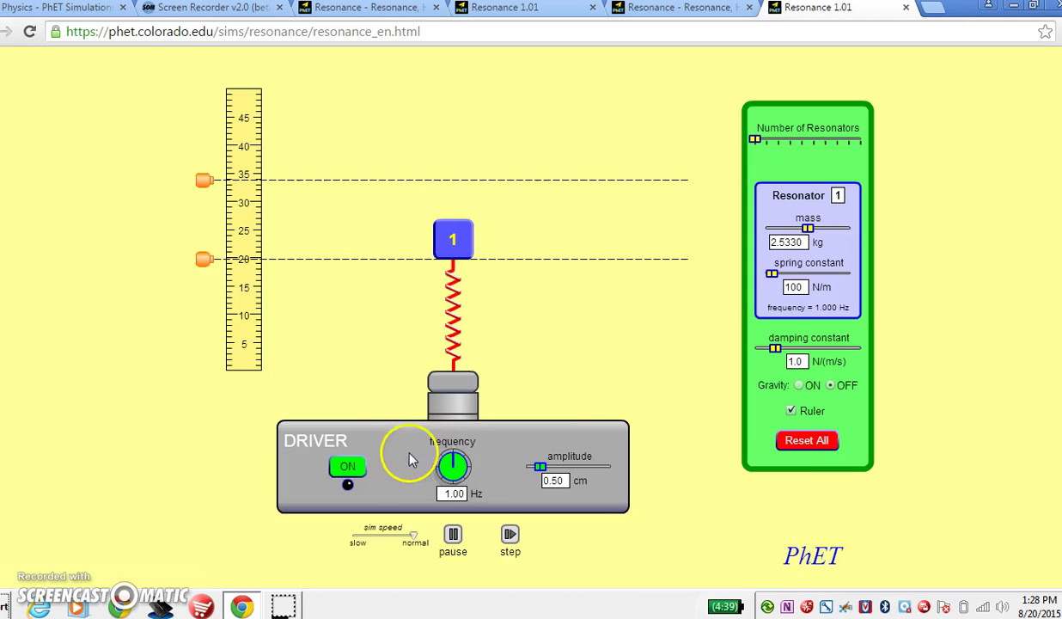
Switch the driver on so resonator 1 oscillates, then reposition items in the view by dragging
click(346, 470)
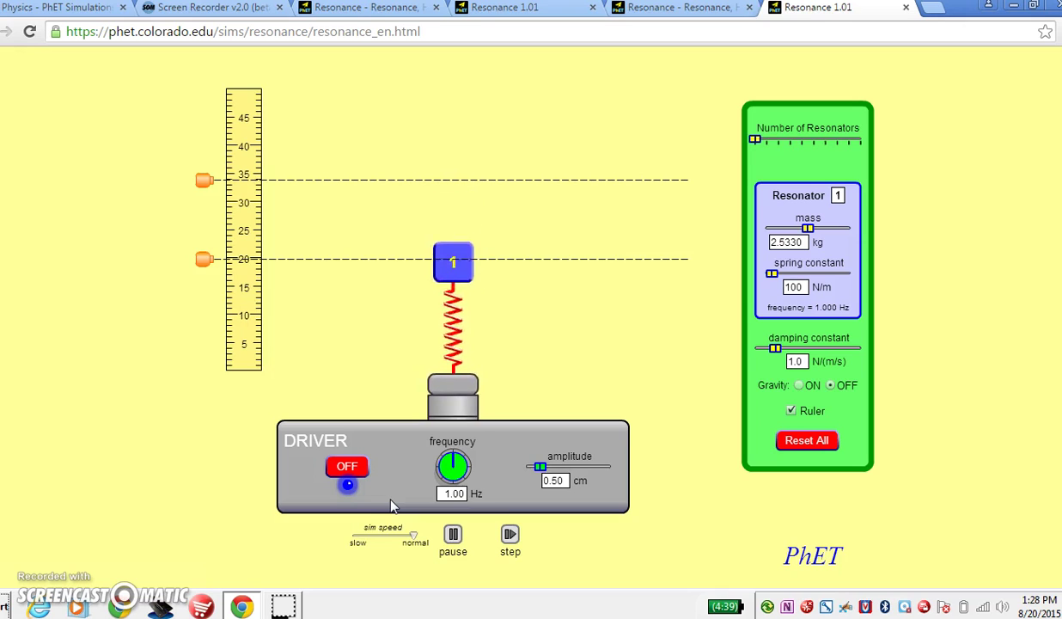
drag(391, 538, 398, 486)
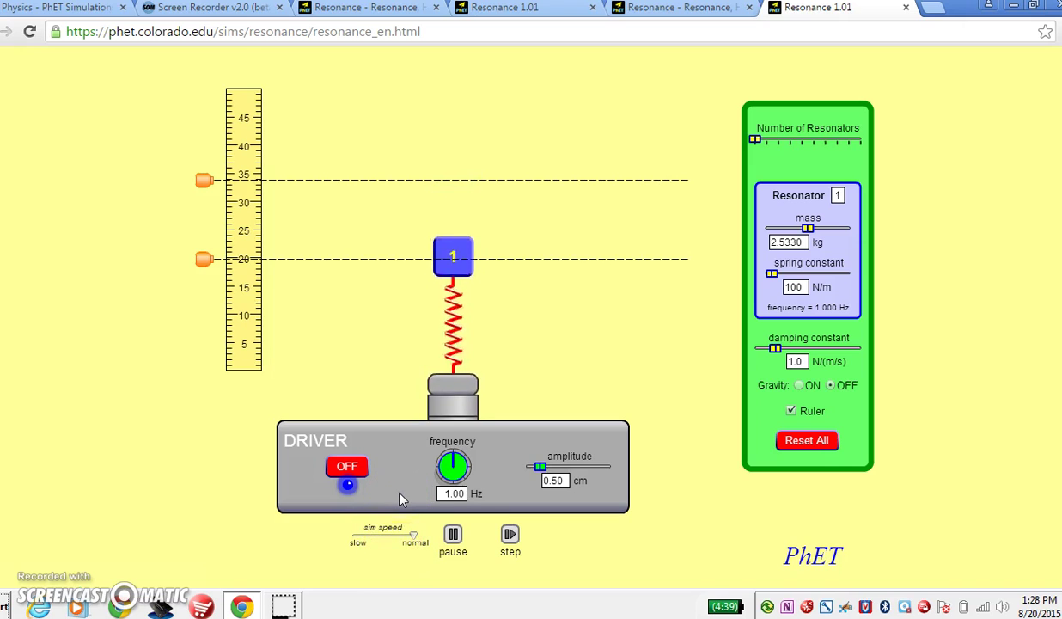
mouse_move(400, 499)
mouse_down()
mouse_move(564, 348)
mouse_move(590, 298)
mouse_move(698, 233)
mouse_up()
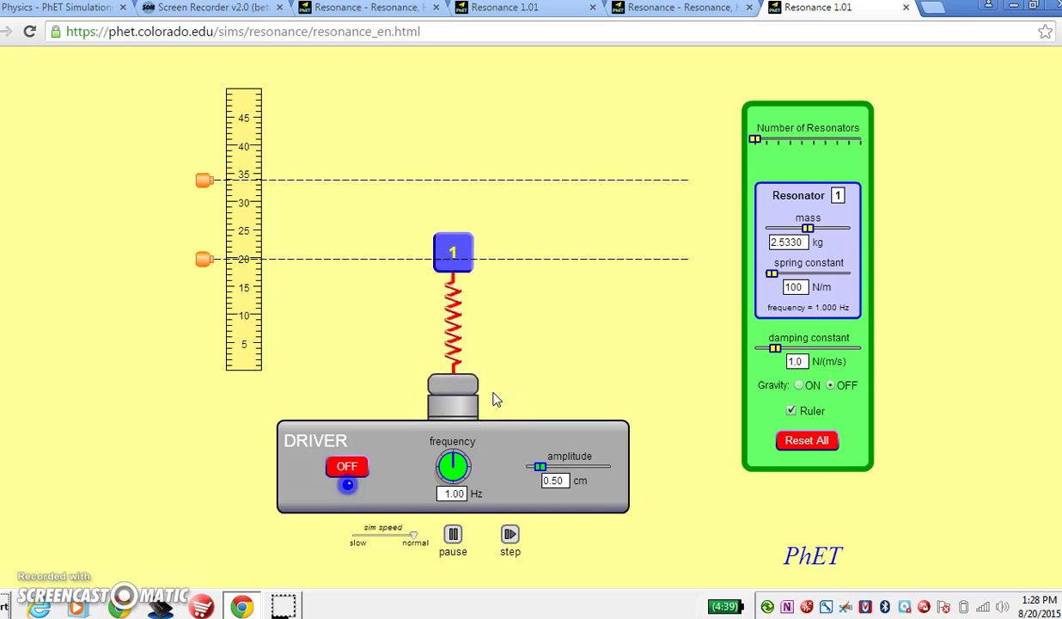
click(569, 307)
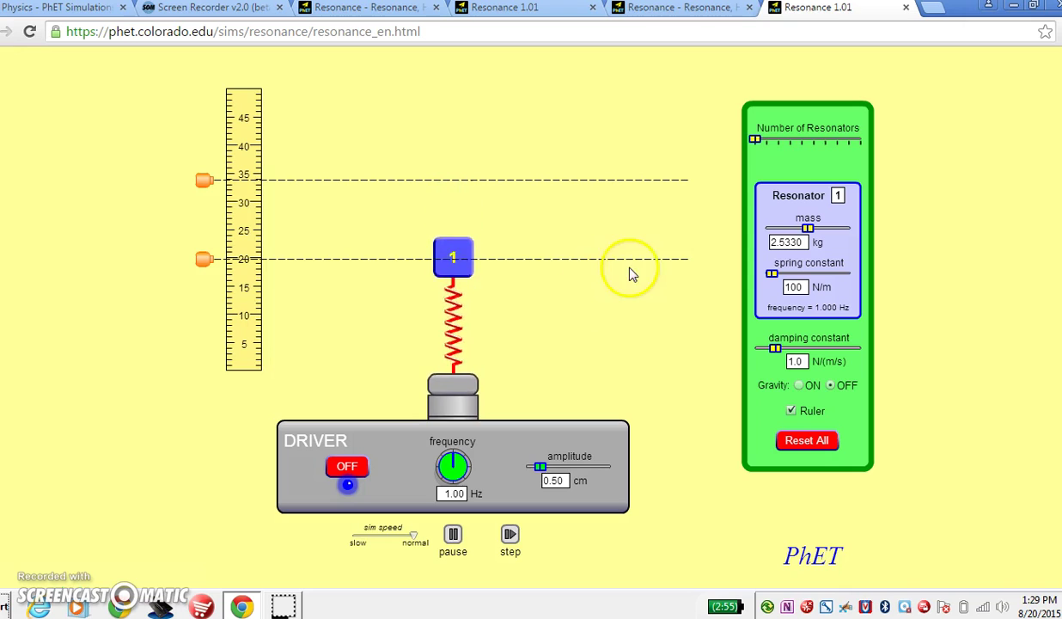
Increase the Number of Resonators to four and pick the resonator whose settings to edit
click(755, 141)
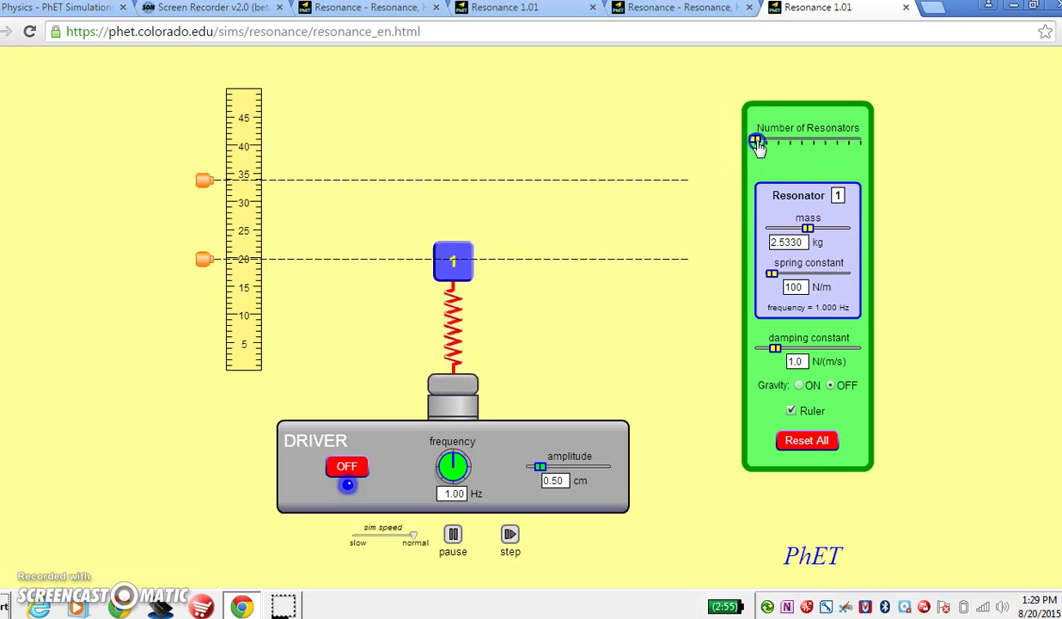
drag(755, 141, 789, 140)
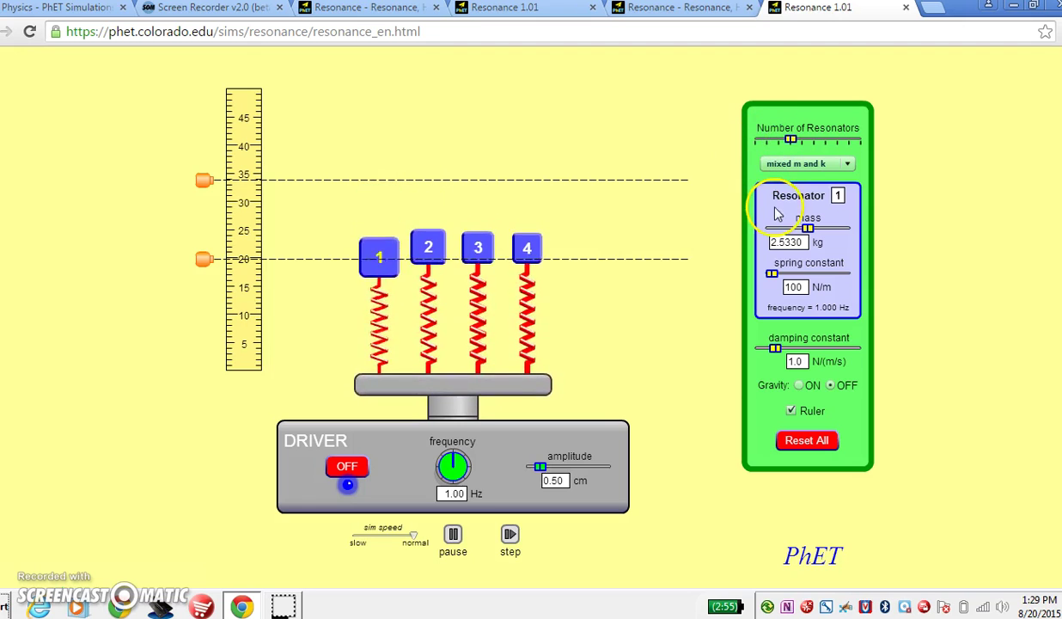
click(837, 196)
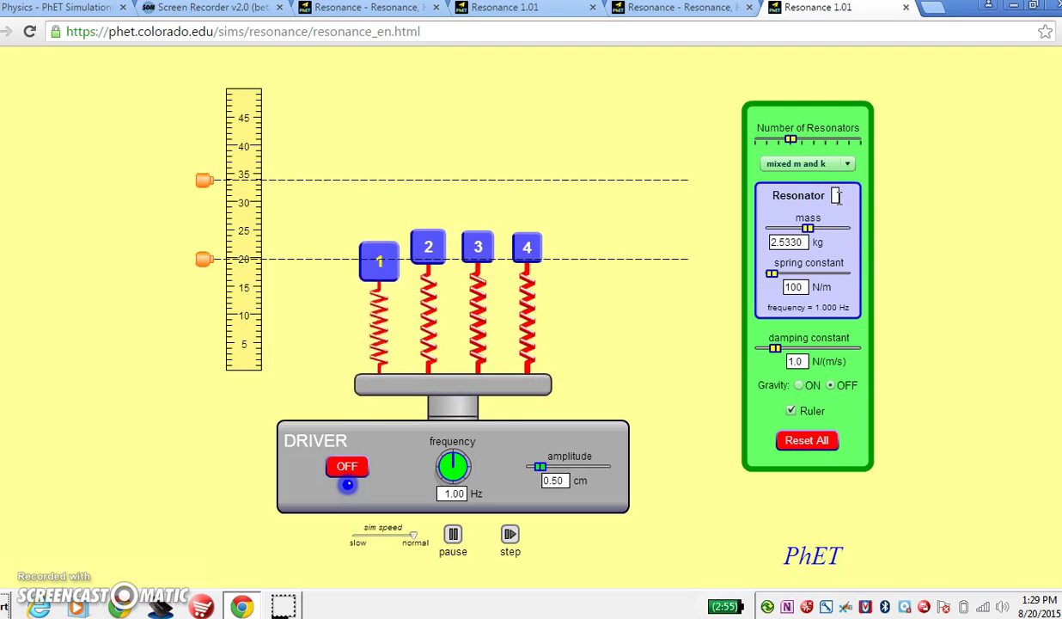
text(2)
click(830, 240)
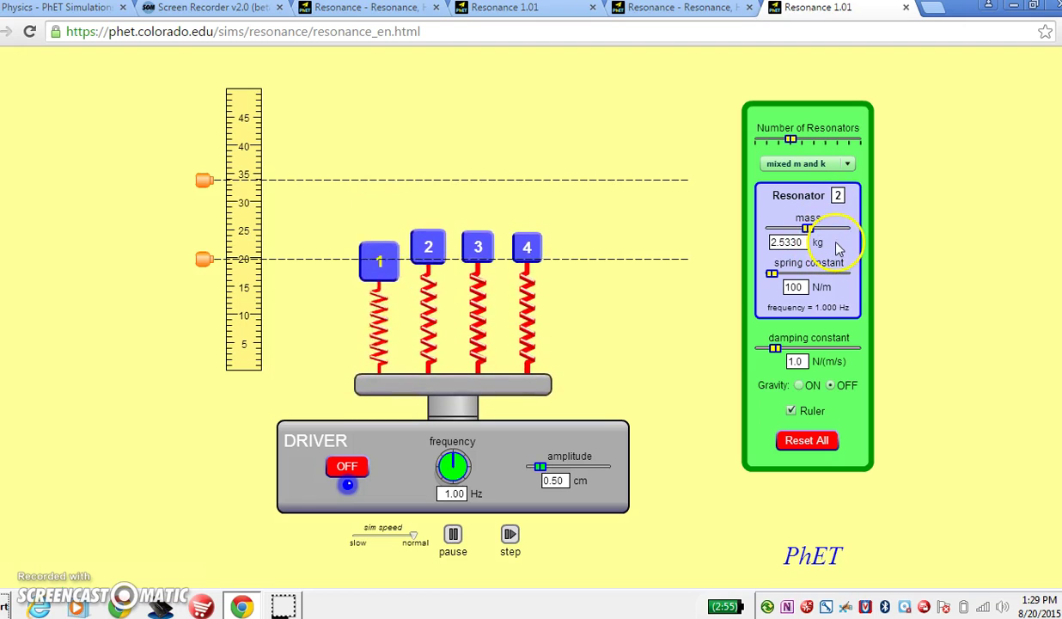
Give resonator 1 a 4.3 kg mass and a 722 N/m spring constant
click(809, 229)
drag(809, 230, 839, 230)
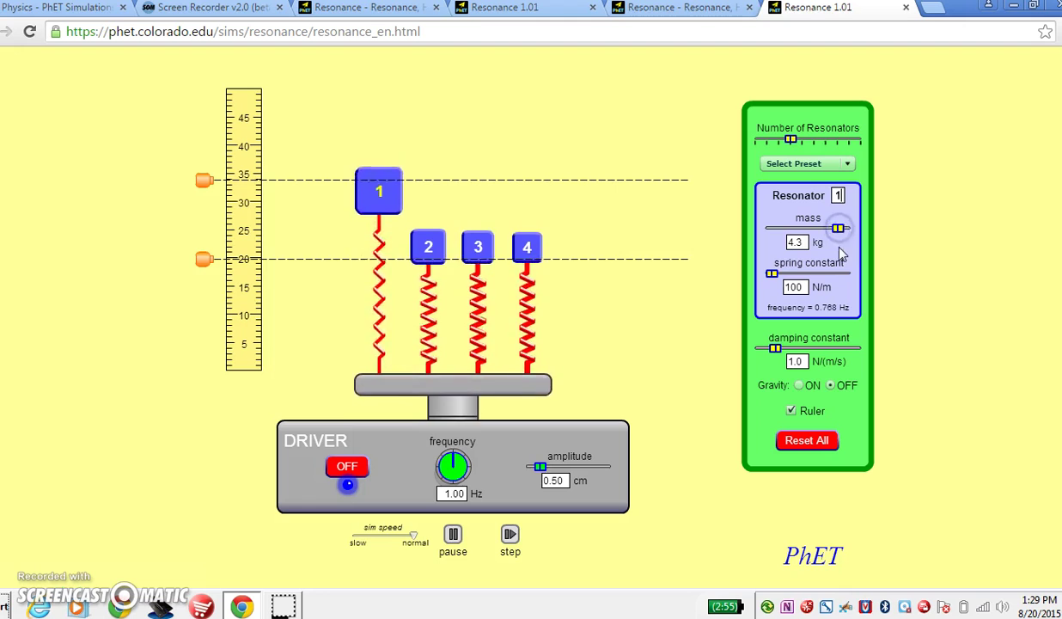
click(776, 290)
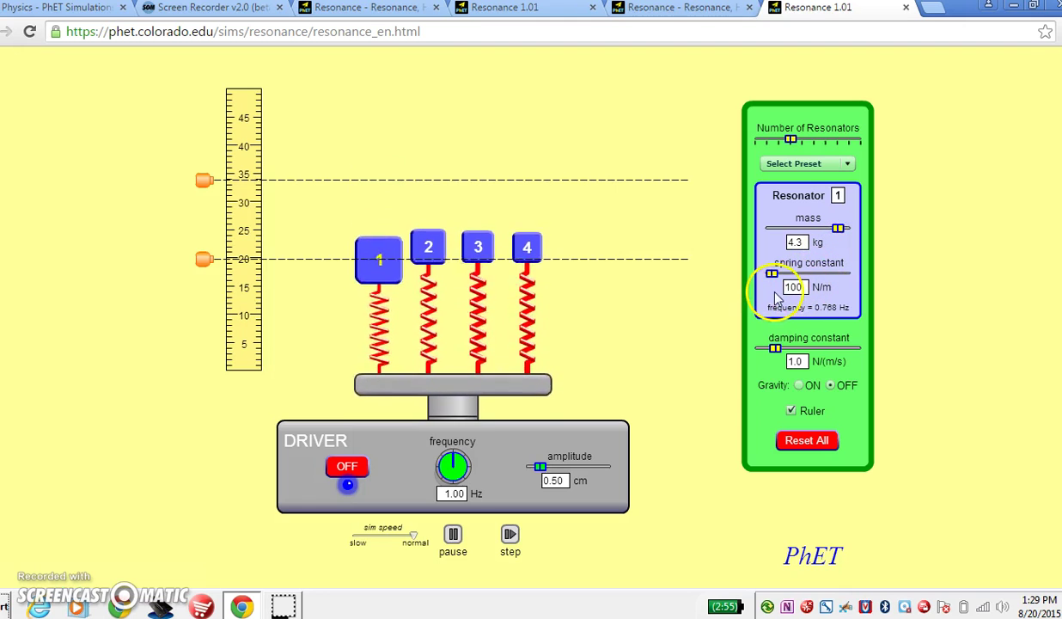
drag(772, 274, 816, 274)
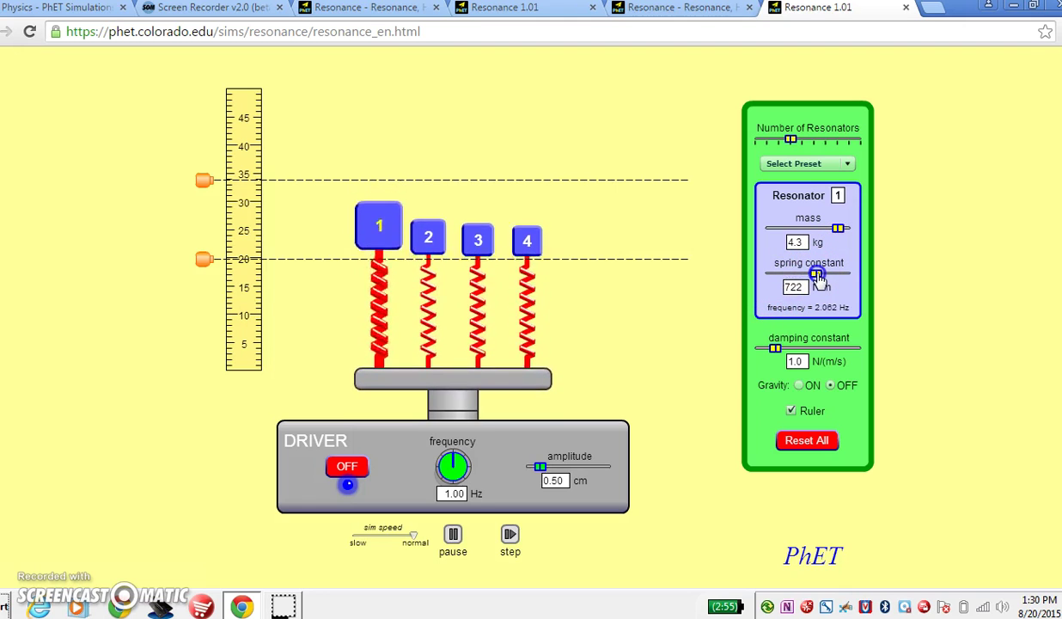
Reset All, switch the driver back on, and set three resonators using the mixed mass and stiffness preset
click(810, 442)
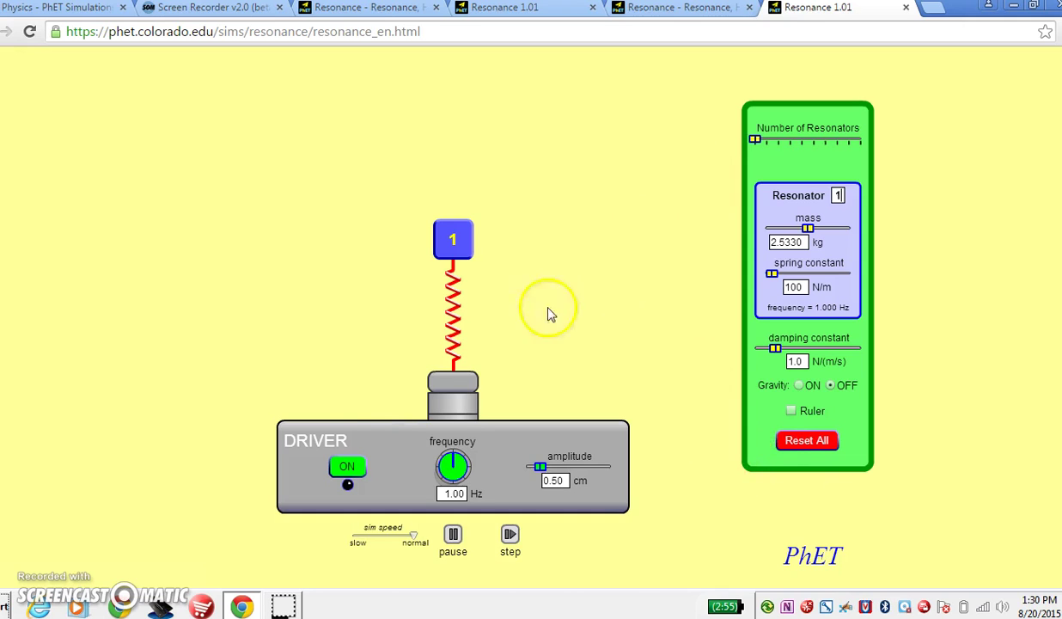
click(346, 466)
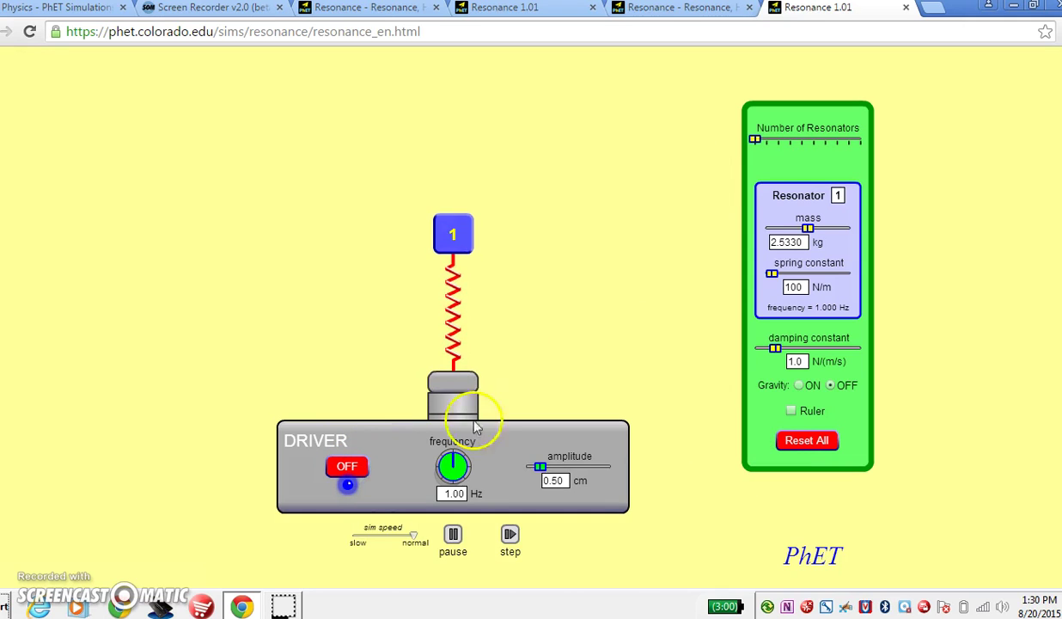
drag(754, 139, 777, 139)
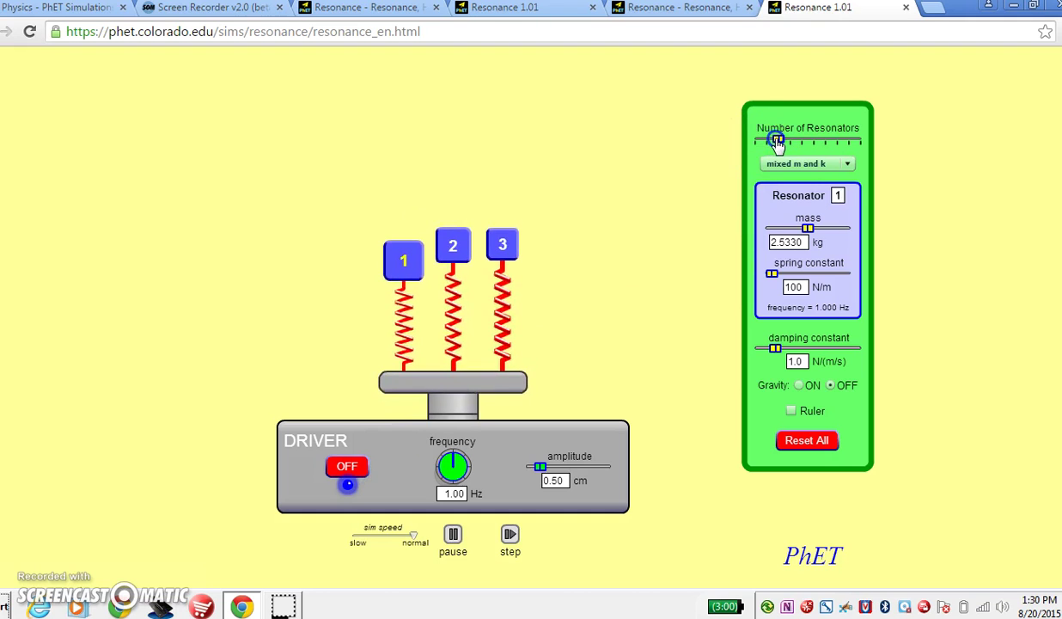
click(837, 198)
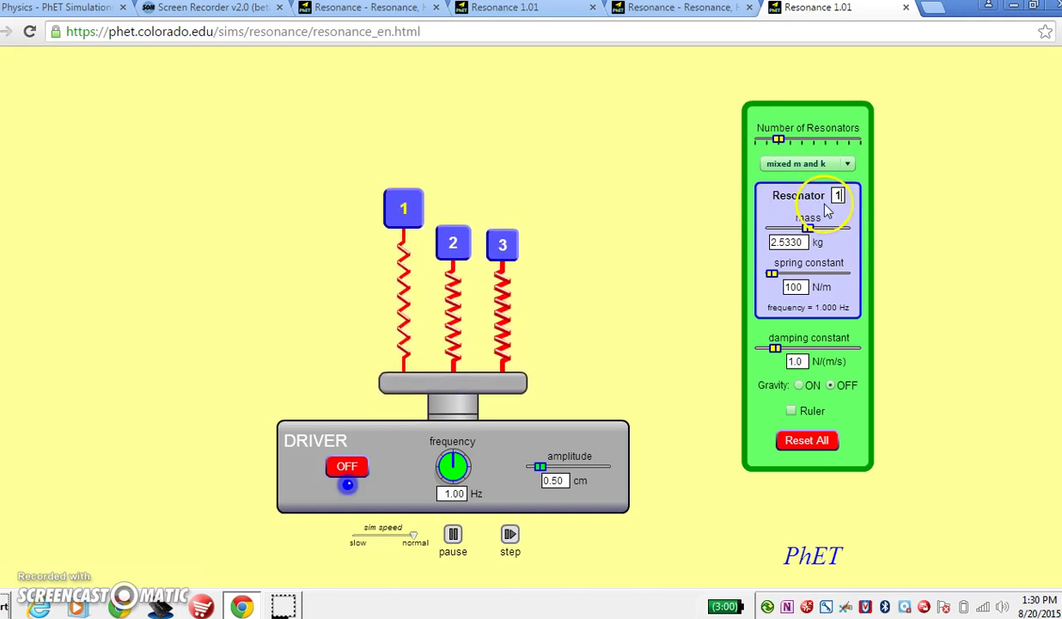
Turn the Ruler back on, with reference lines near 34 and 20 cm beside the resonators
click(792, 412)
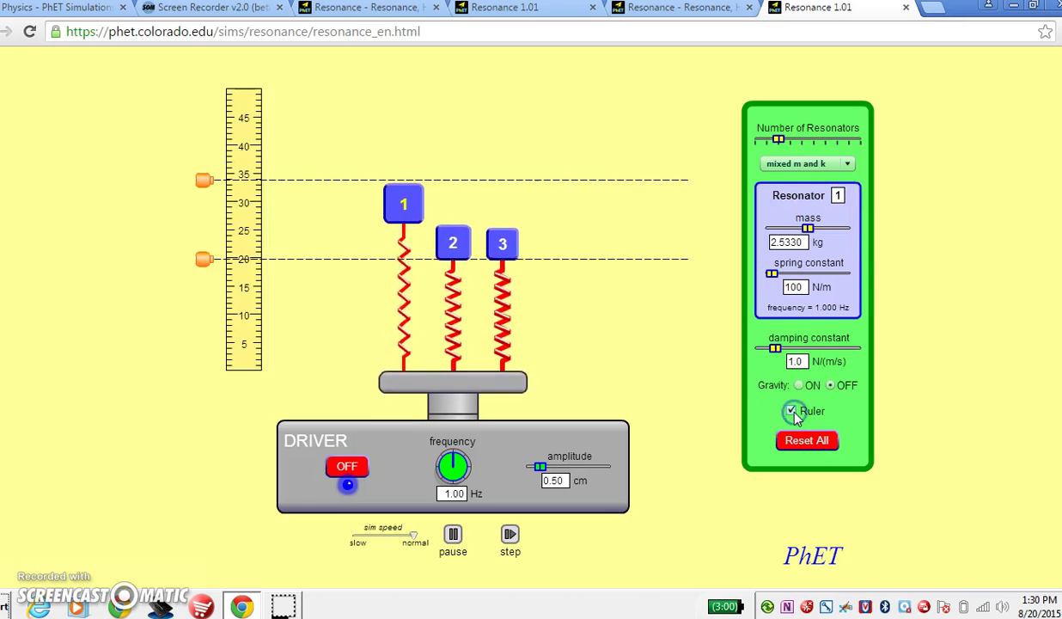